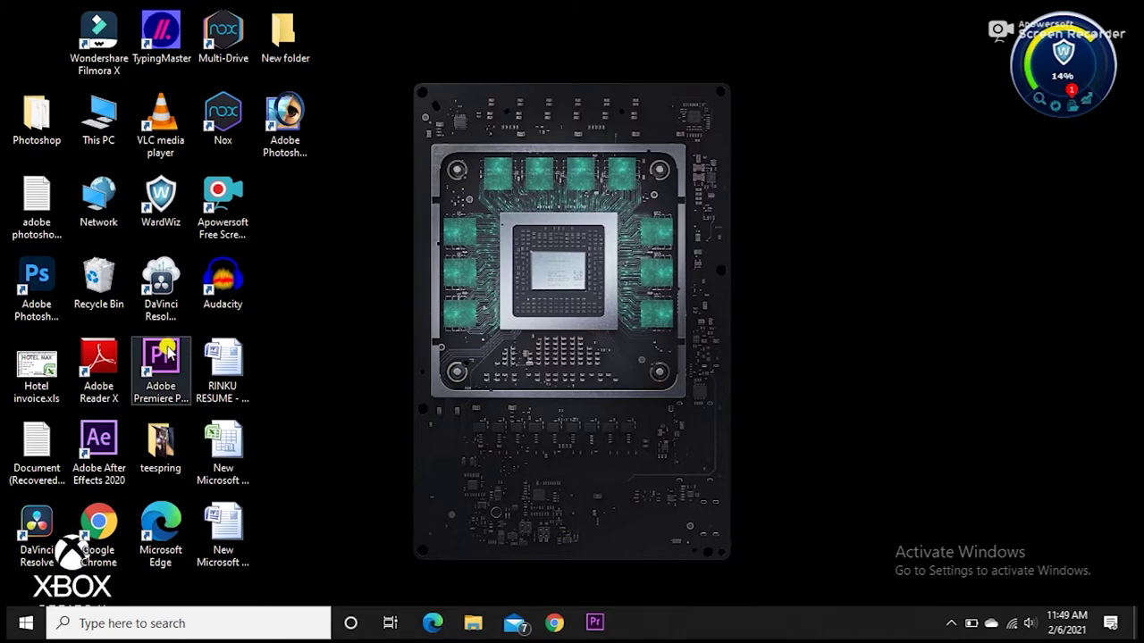
Launch Premiere Pro 2020 and open the recent 'how to connect one plus nord to boya mic 3.5mm jack' project.
double_click(166, 354)
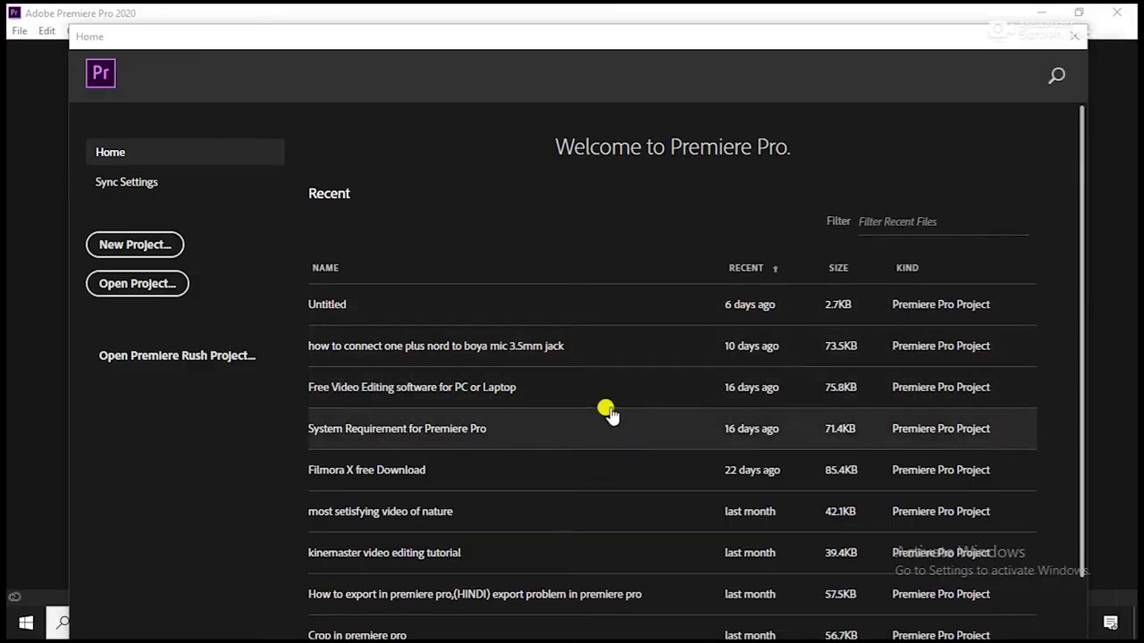
click(533, 348)
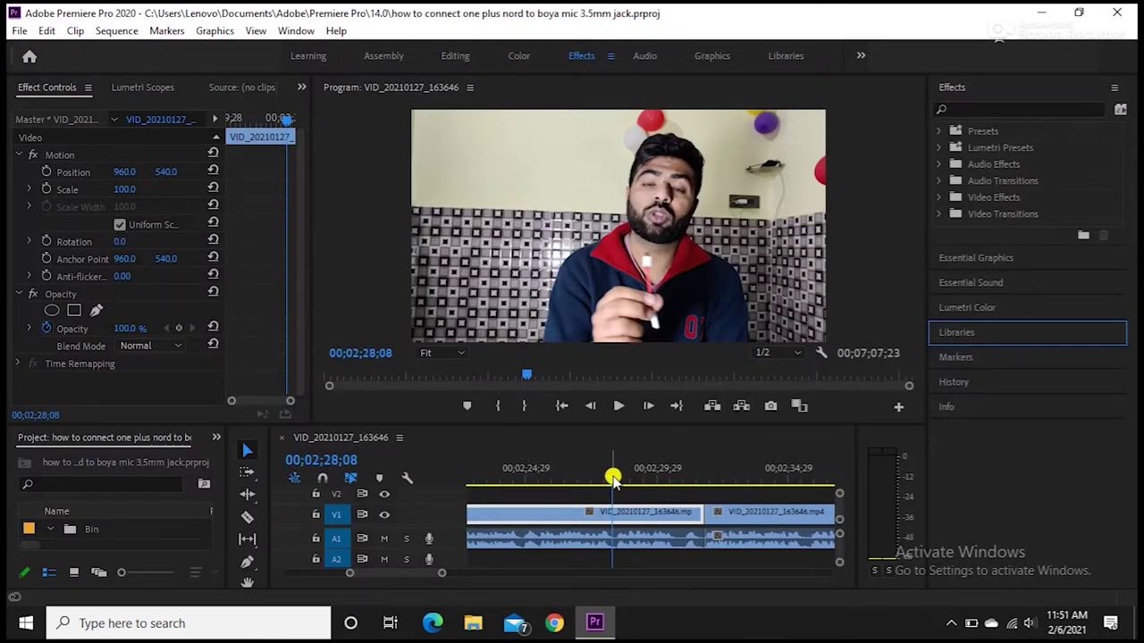
Move the playhead slightly earlier in sequence VID_20210127_163646 and make the timeline active.
drag(613, 477, 532, 480)
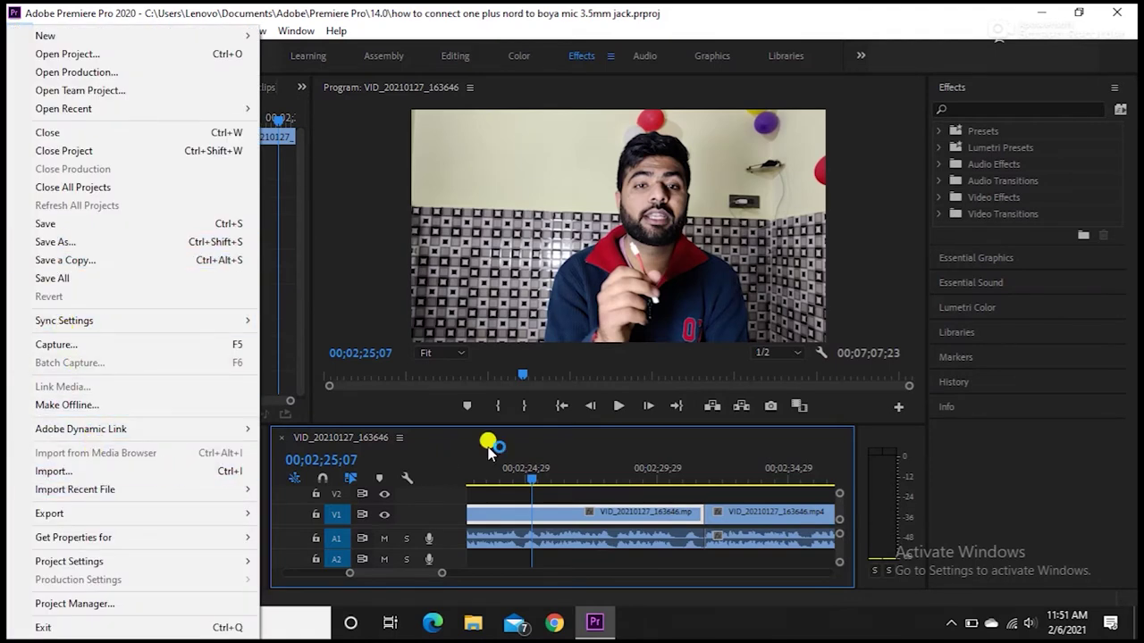
click(368, 327)
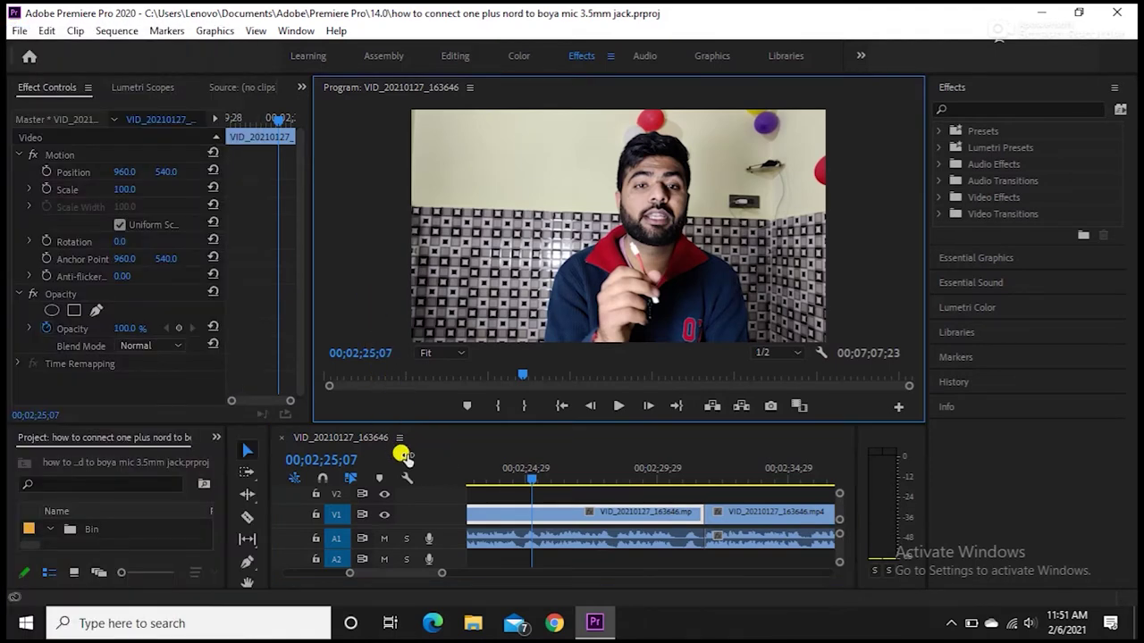
click(433, 442)
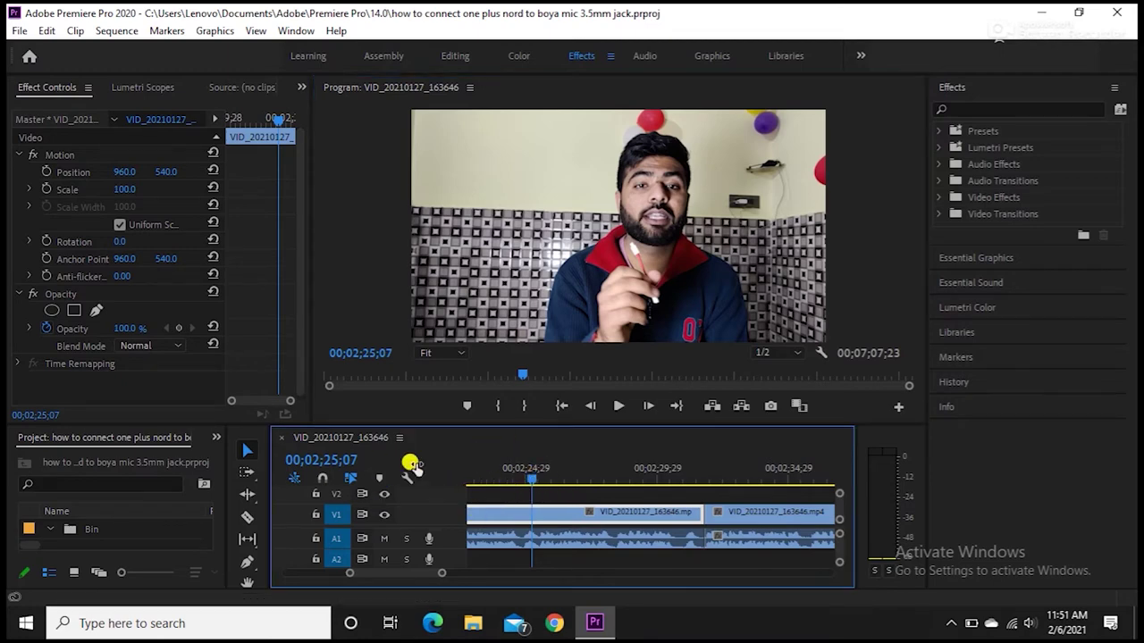
click(20, 33)
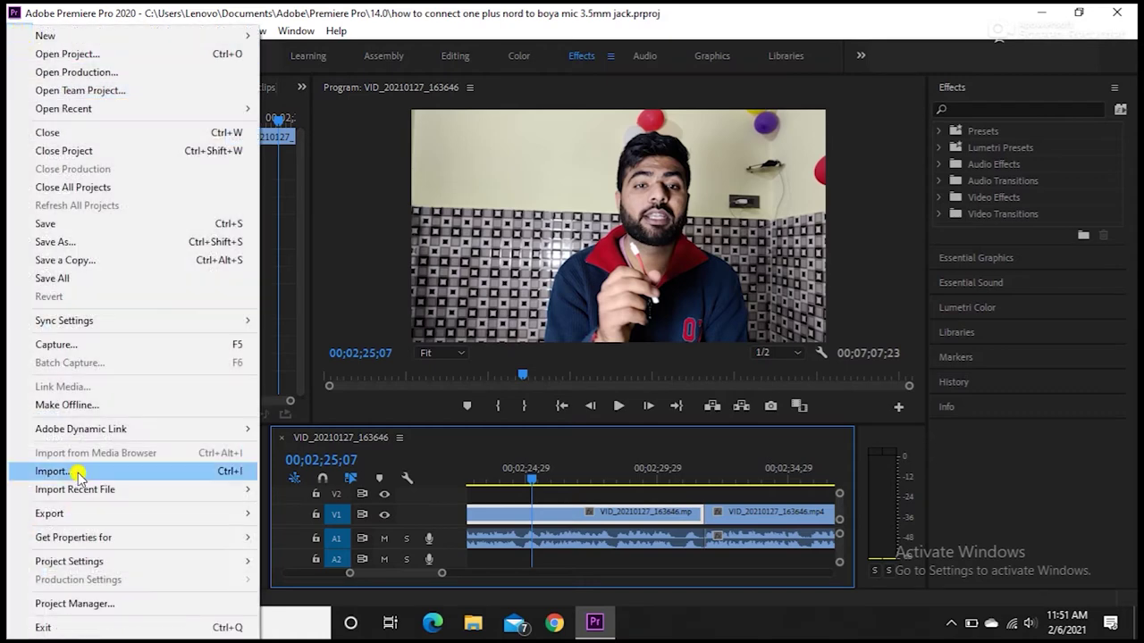
Open Export Settings for the sequence via File > Export > Media and position the dialog near the top.
mouse_move(206, 516)
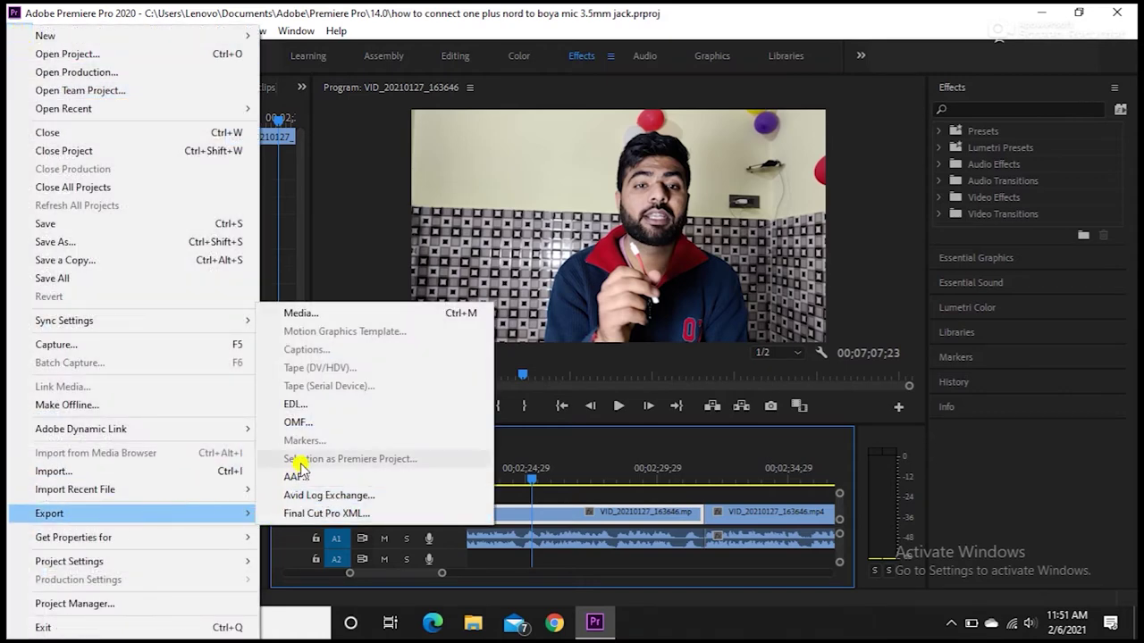
click(333, 315)
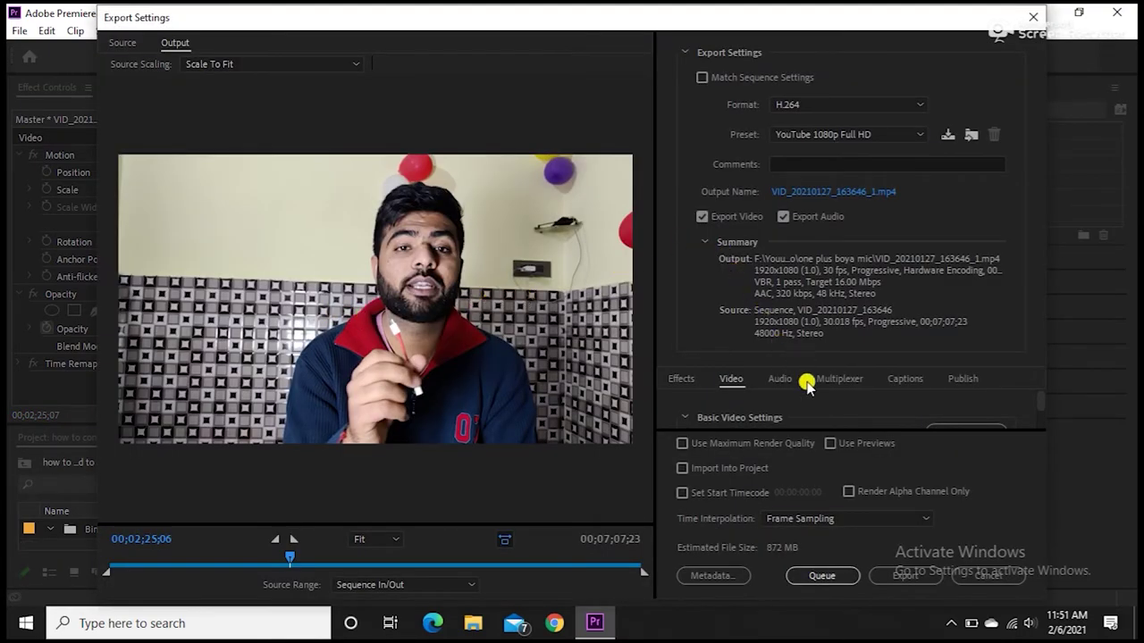
drag(717, 20, 714, 212)
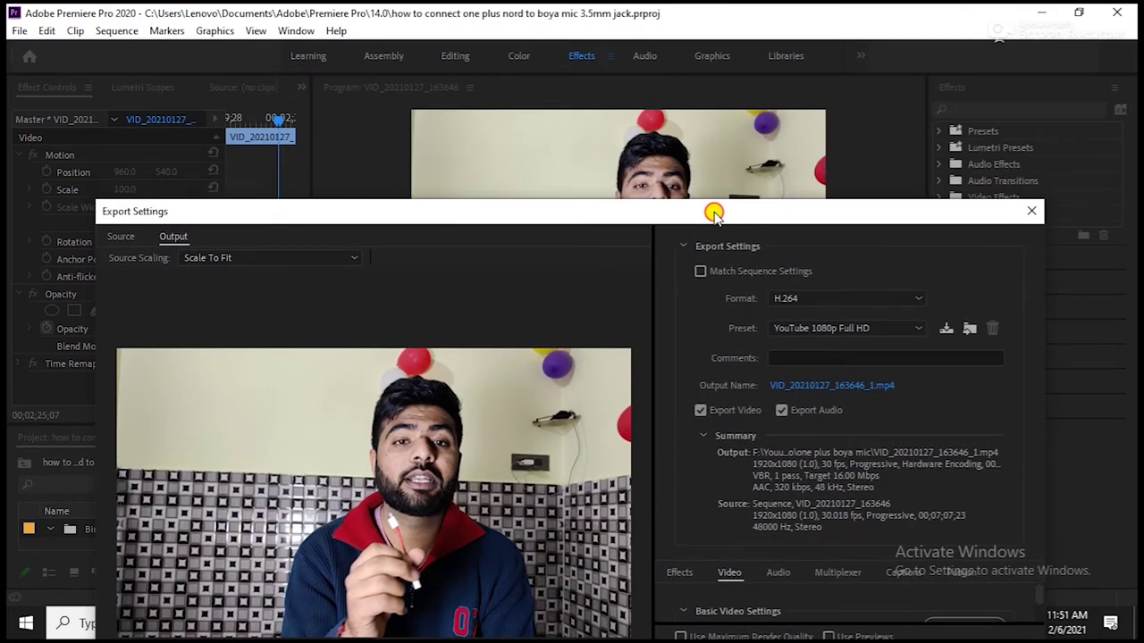
mouse_move(714, 212)
mouse_down()
mouse_move(702, 82)
mouse_move(719, 7)
mouse_up()
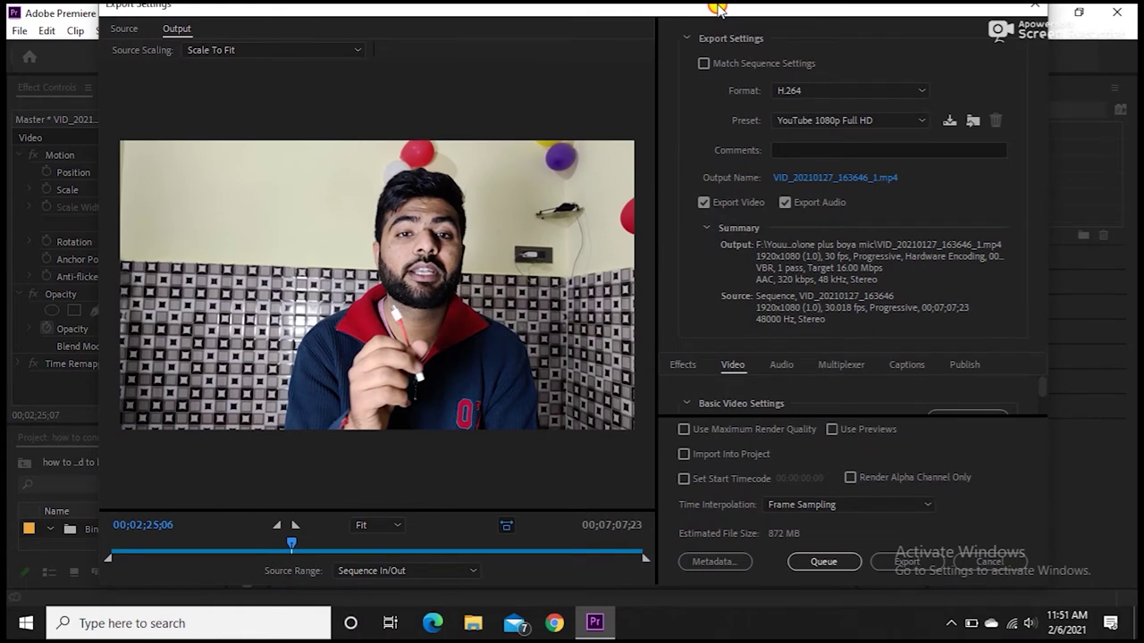
drag(719, 8, 719, 29)
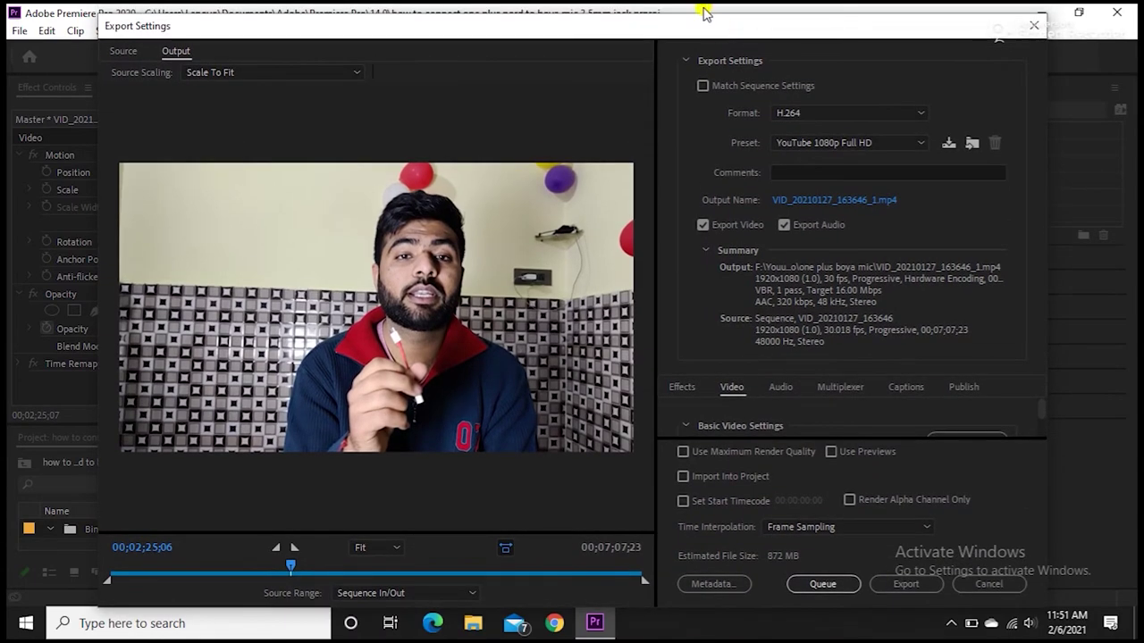
drag(704, 28, 701, 20)
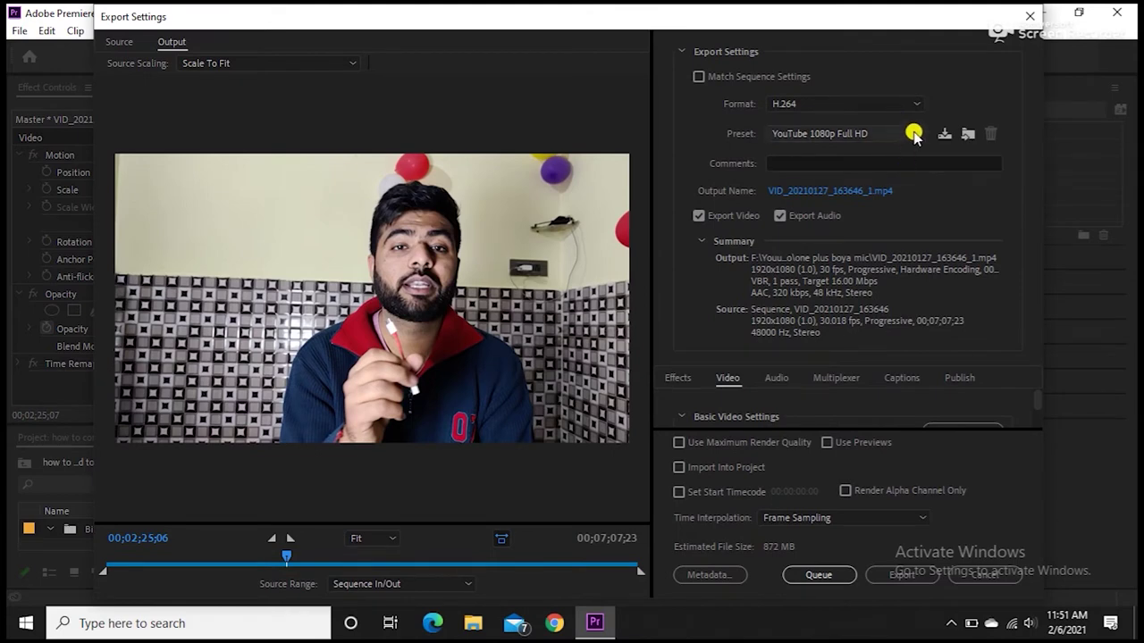
Switch the H.264 export preset from YouTube 1080p Full HD to Custom.
click(913, 134)
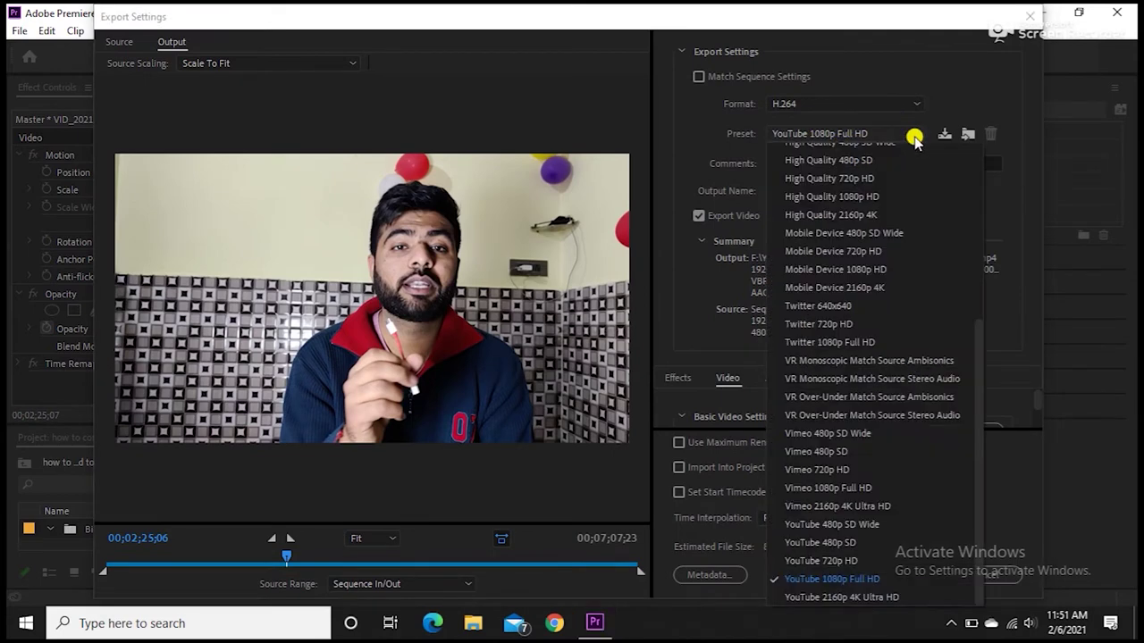
drag(978, 327, 973, 141)
click(831, 136)
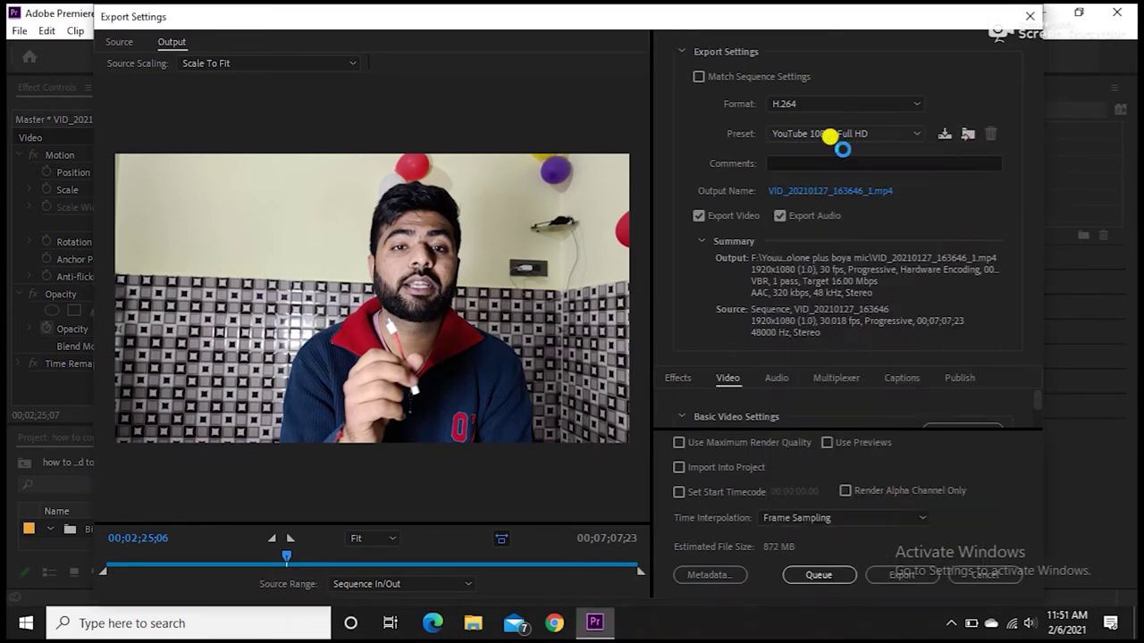
click(913, 134)
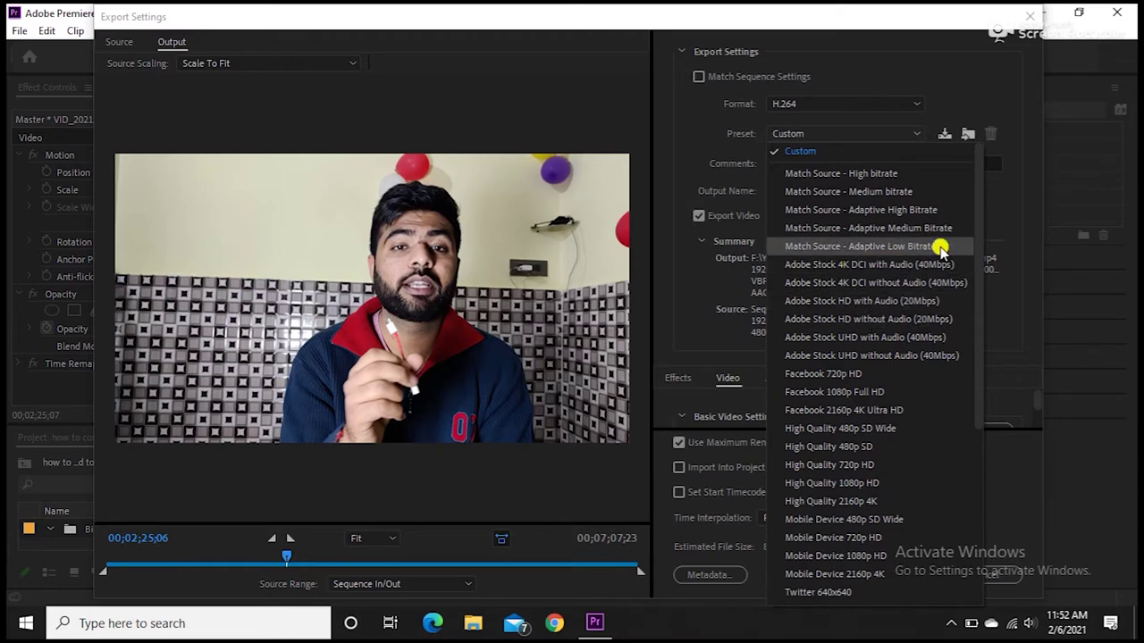
Set the preset back to YouTube 1080p Full HD, giving an estimated 872 MB file.
drag(980, 206, 983, 317)
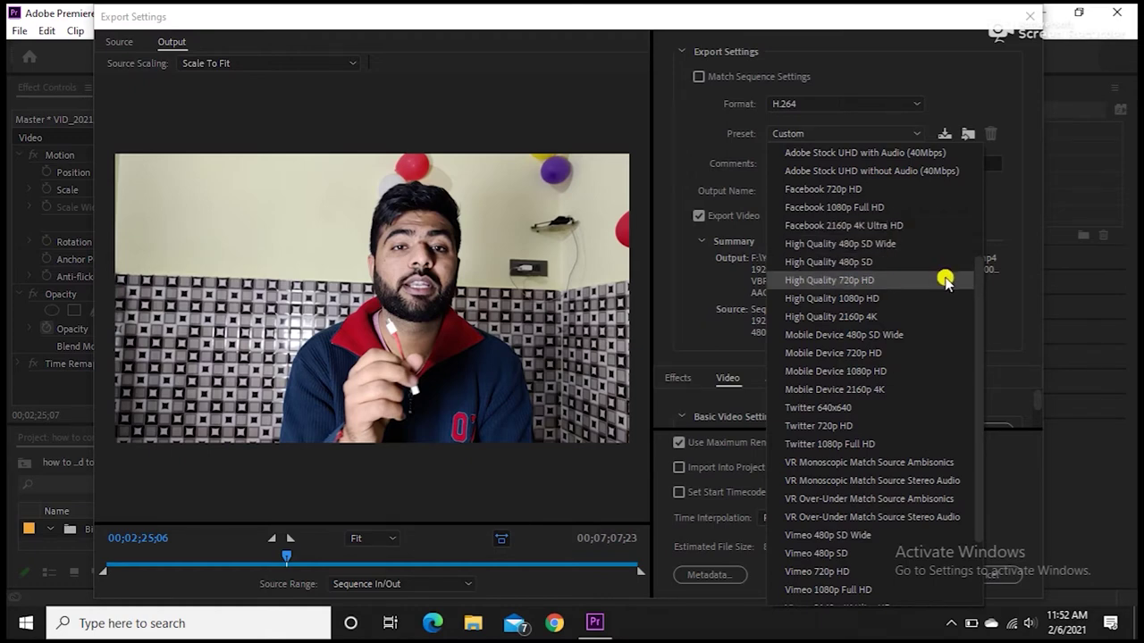
drag(977, 268, 980, 370)
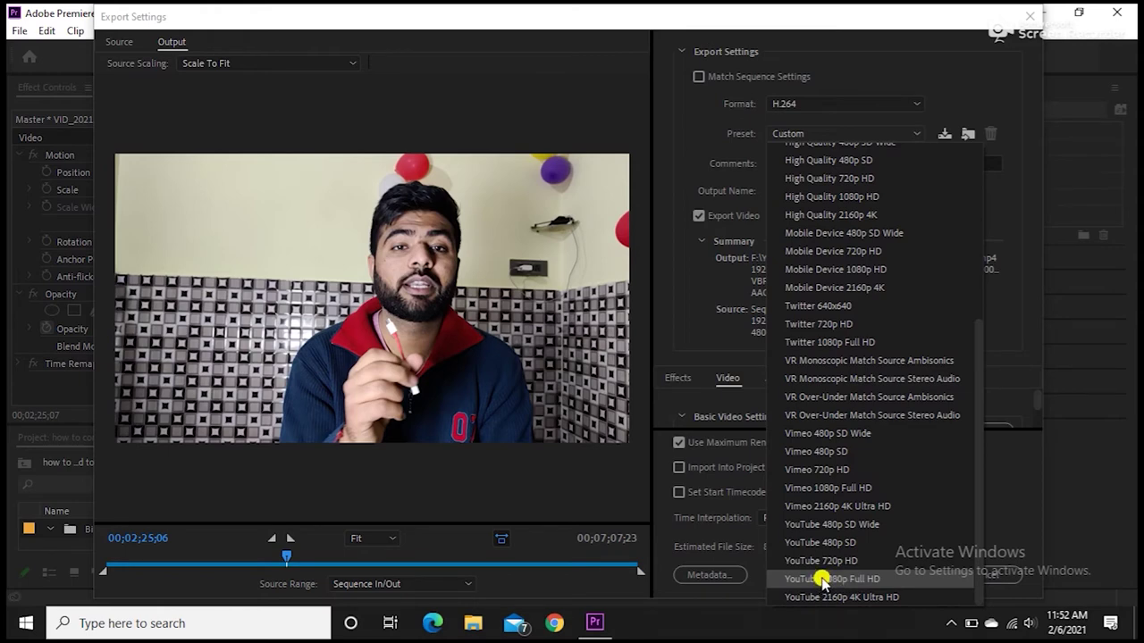
click(822, 579)
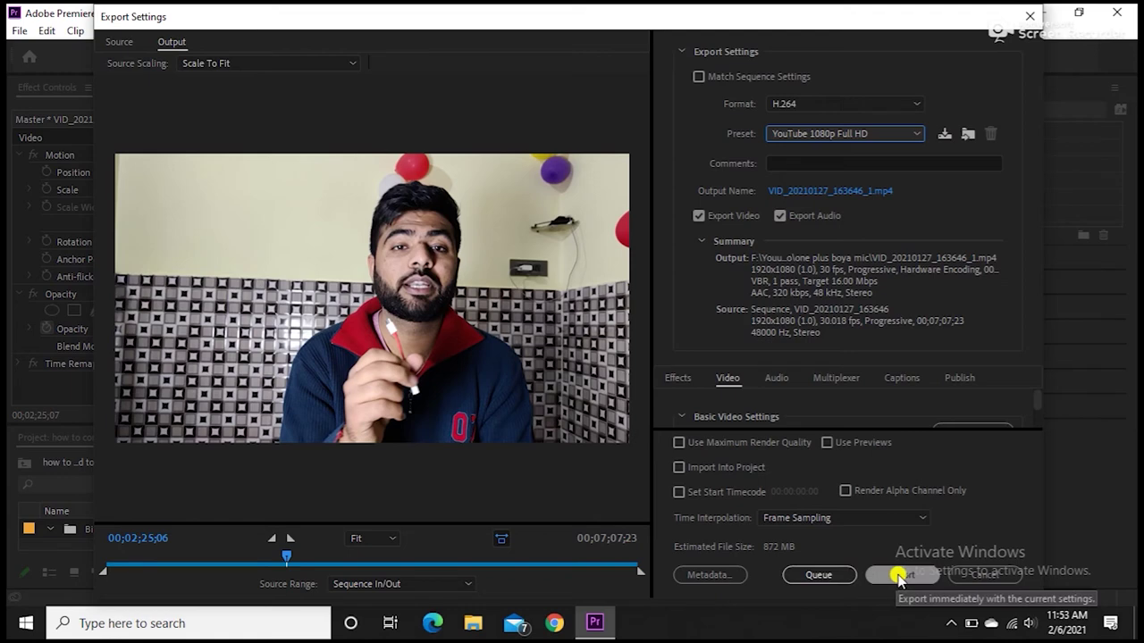
click(899, 576)
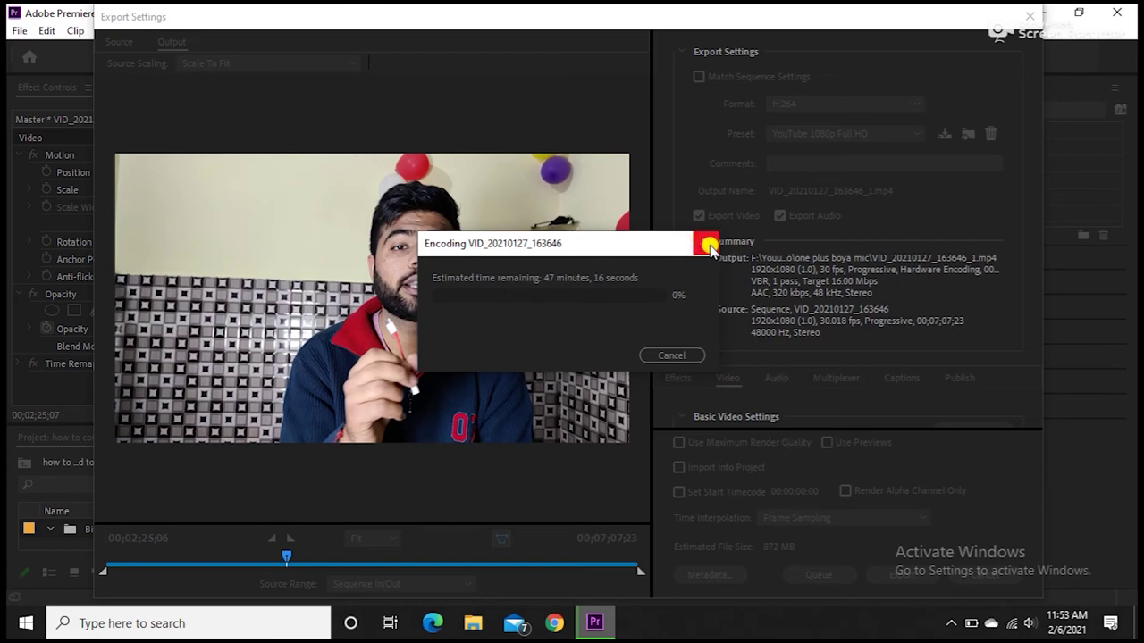
click(690, 355)
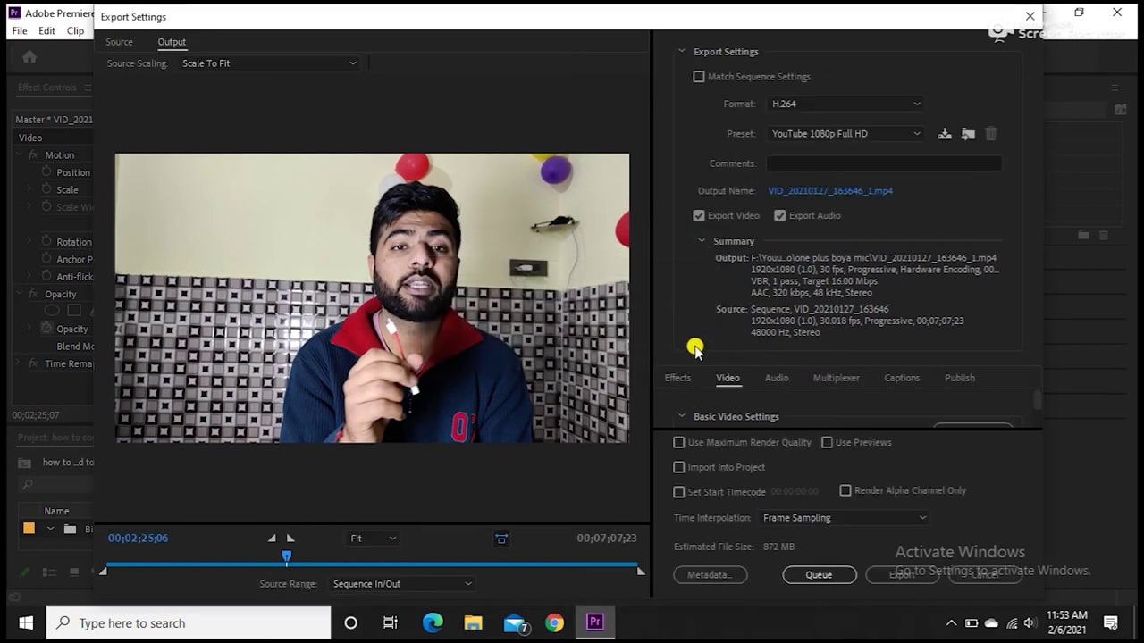